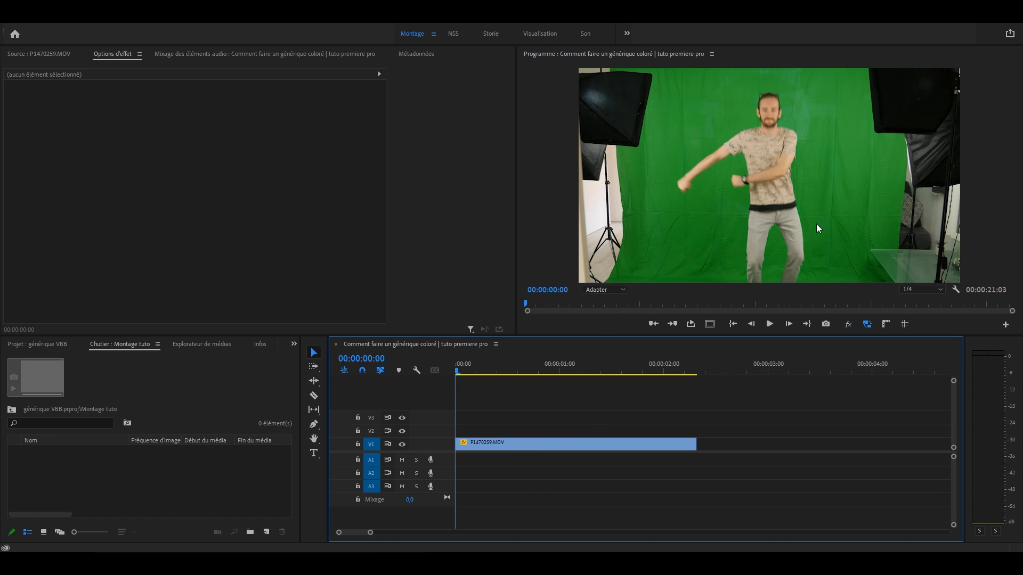
Draw a free-form opacity mask on clip P1470259.MOV along the green backdrop's edges, excluding the surrounding studio equipment
{"action": "left_click", "coordinate": [530, 446]}
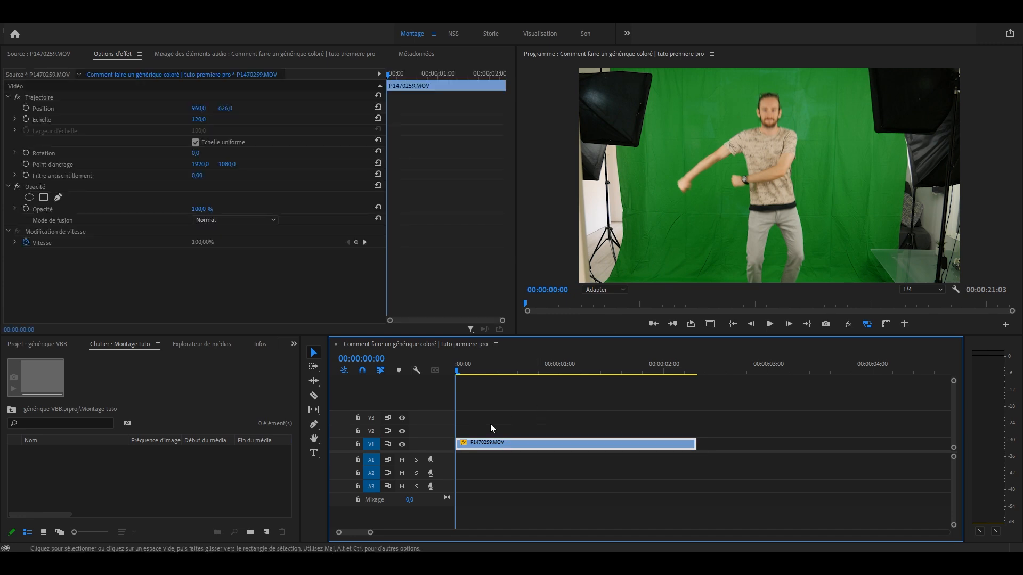
{"action": "left_click", "coordinate": [59, 197]}
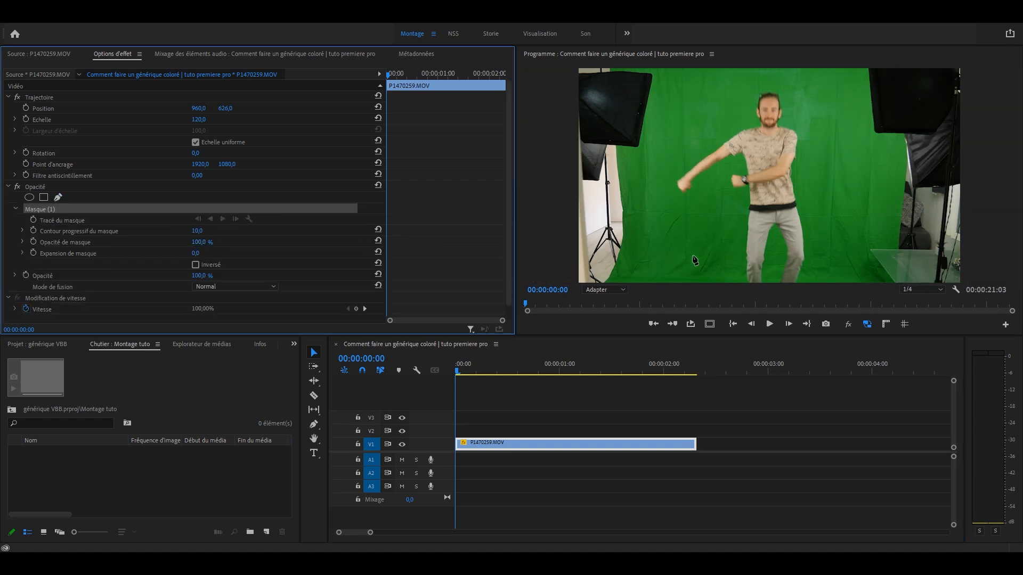
{"action": "left_click", "coordinate": [659, 72]}
{"action": "left_click", "coordinate": [643, 154]}
{"action": "left_click", "coordinate": [627, 157]}
{"action": "left_click", "coordinate": [629, 235]}
{"action": "left_click", "coordinate": [613, 285]}
{"action": "left_click", "coordinate": [886, 285]}
{"action": "left_click", "coordinate": [859, 281]}
{"action": "left_click", "coordinate": [851, 258]}
{"action": "left_click", "coordinate": [861, 242]}
{"action": "left_click", "coordinate": [894, 246]}
{"action": "left_click", "coordinate": [899, 139]}
{"action": "left_click", "coordinate": [873, 136]}
{"action": "left_click", "coordinate": [863, 70]}
{"action": "left_click", "coordinate": [659, 72]}
{"action": "left_click", "coordinate": [725, 410]}
Find the UltraKey effect and apply it to clip P1470259.MOV on track V1
{"action": "left_click", "coordinate": [294, 344]}
{"action": "left_click", "coordinate": [320, 402]}
{"action": "left_click", "coordinate": [58, 357]}
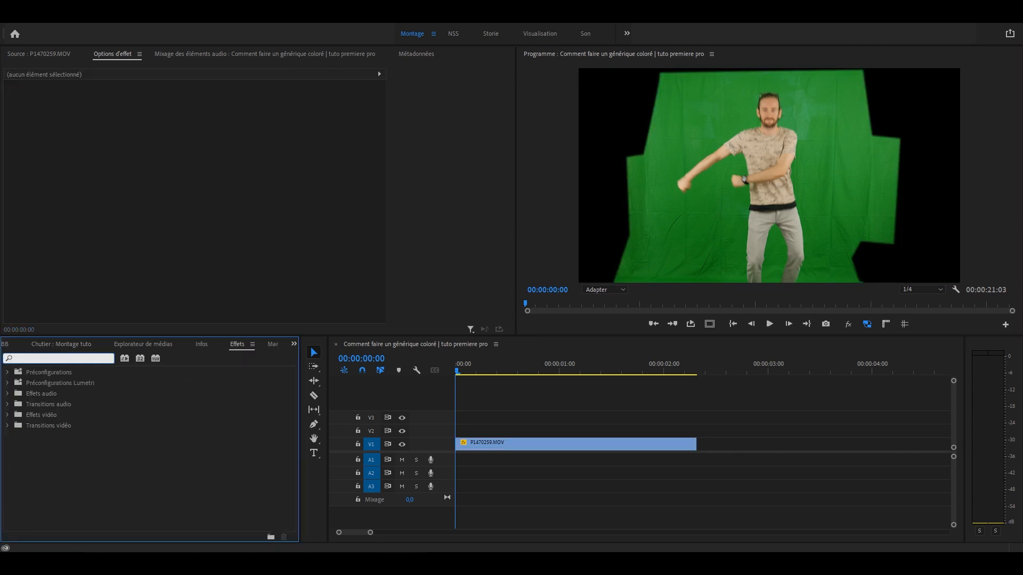
{"action": "type", "text": "ultra"}
{"action": "left_click_drag", "start_coordinate": [86, 435], "coordinate": [486, 448]}
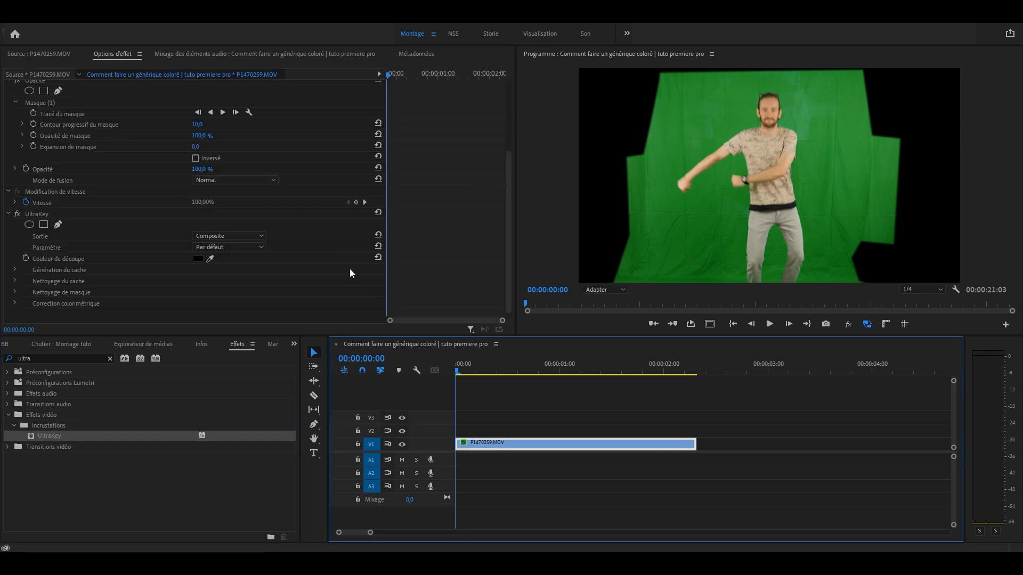
Set UltraKey's Sortie to Couche Alpha and Paramètre to Dynamique, and sample the green backdrop as the key colour
{"action": "left_click", "coordinate": [250, 237]}
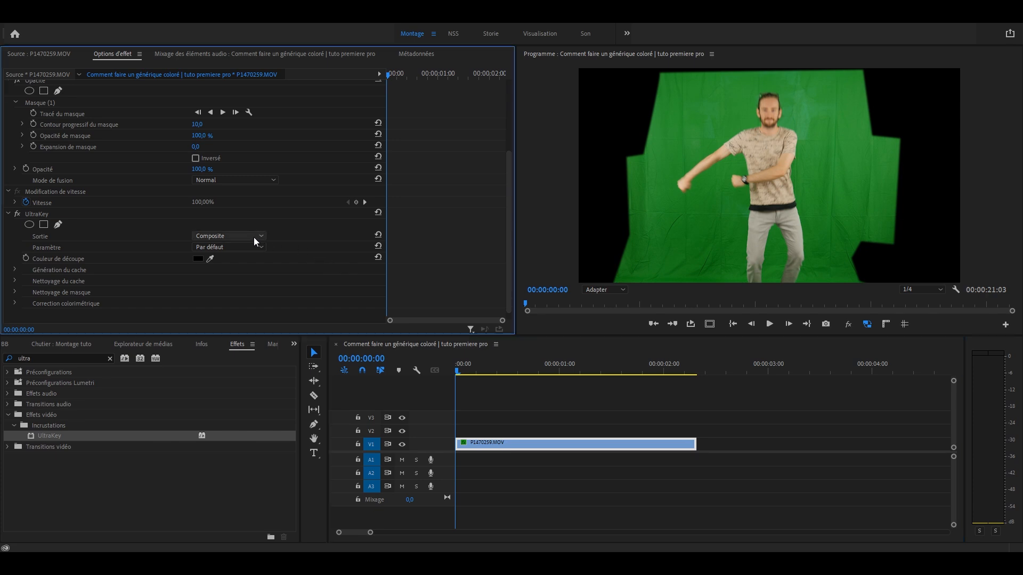
{"action": "left_click", "coordinate": [249, 255]}
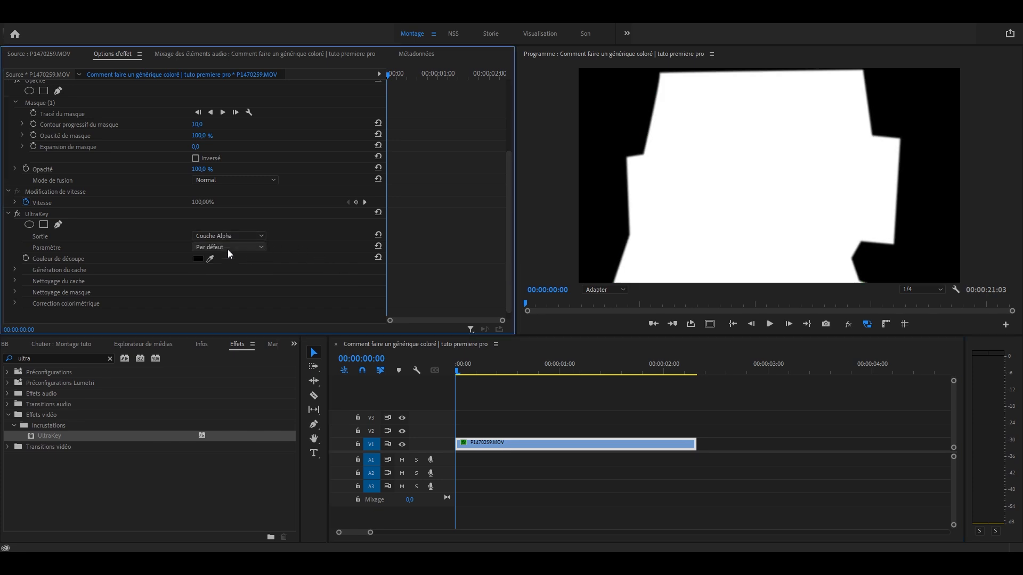
{"action": "left_click", "coordinate": [232, 248]}
{"action": "left_click", "coordinate": [247, 279]}
{"action": "left_click_drag", "start_coordinate": [212, 259], "coordinate": [718, 238]}
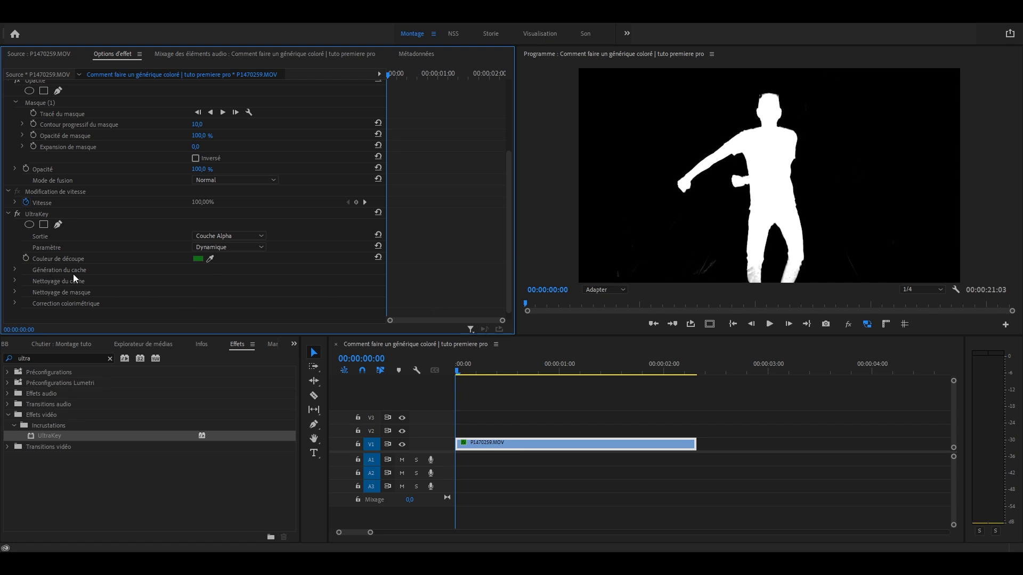
Refine UltraKey's Génération du cache with Tolérance 100 and Piédestal 100, and set Sortie back to Composite
{"action": "left_click", "coordinate": [15, 270]}
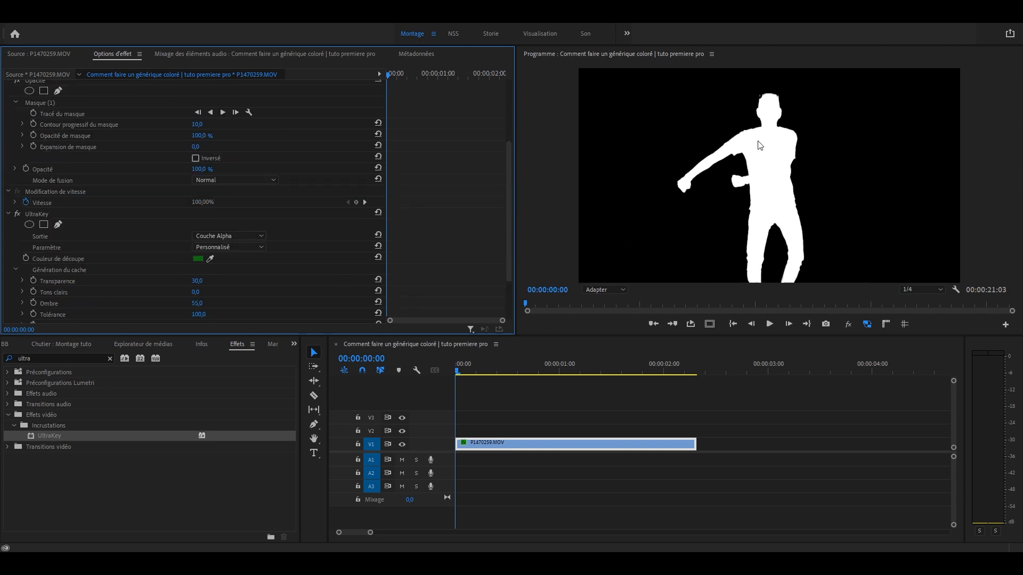
{"action": "left_click", "coordinate": [247, 236]}
{"action": "left_click", "coordinate": [248, 244]}
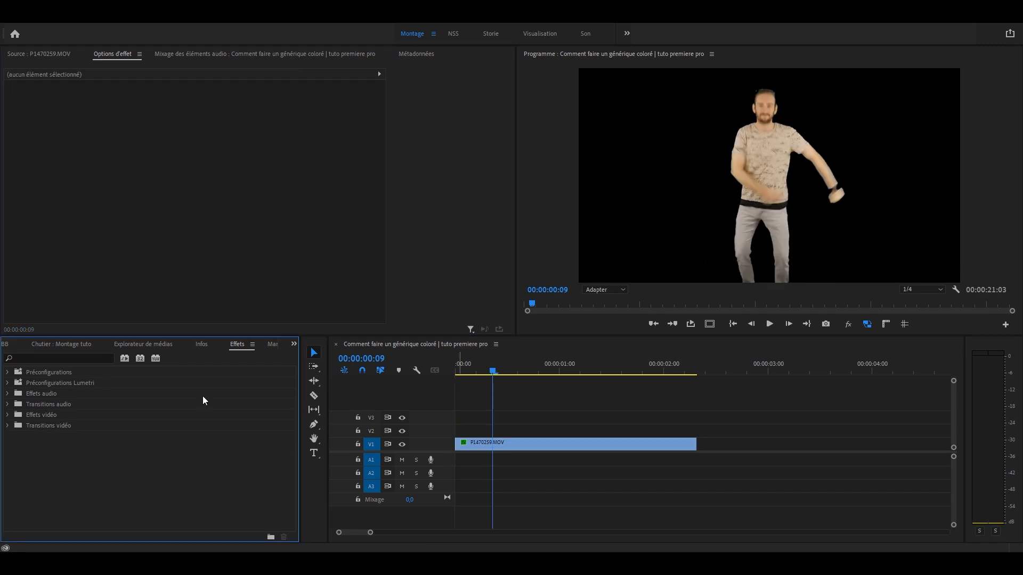
Find the Couleur Lumetri effect and apply it to the keyed clip on V1
{"action": "left_click", "coordinate": [86, 358]}
{"action": "type", "text": "couleur"}
{"action": "left_click_drag", "start_coordinate": [65, 458], "coordinate": [571, 447]}
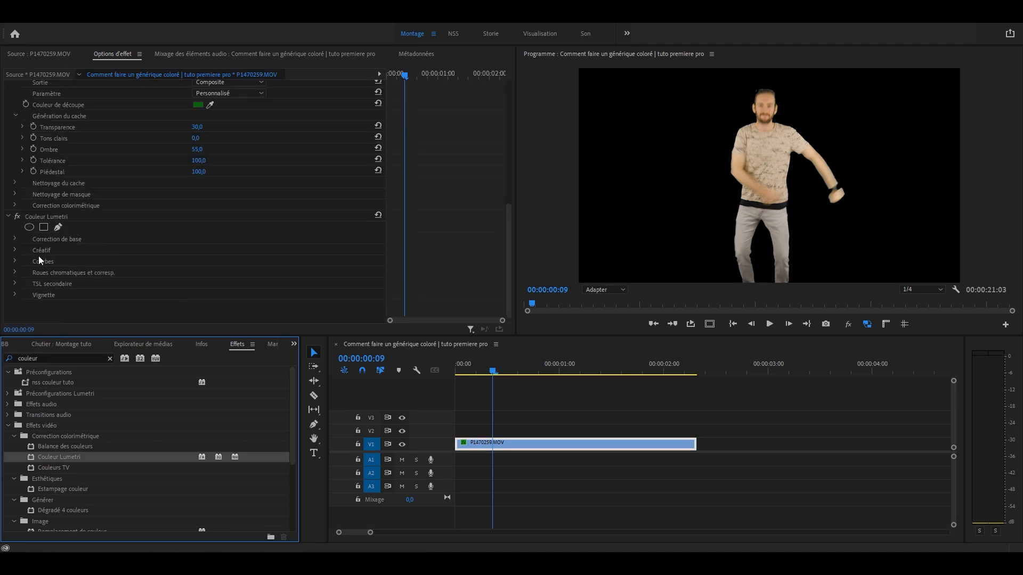
In Lumetri's Correction de base, set Exposition to 7 and Contraste, Tons clairs, Tons foncés, Blancs and Noirs to 150
{"action": "left_click", "coordinate": [15, 240]}
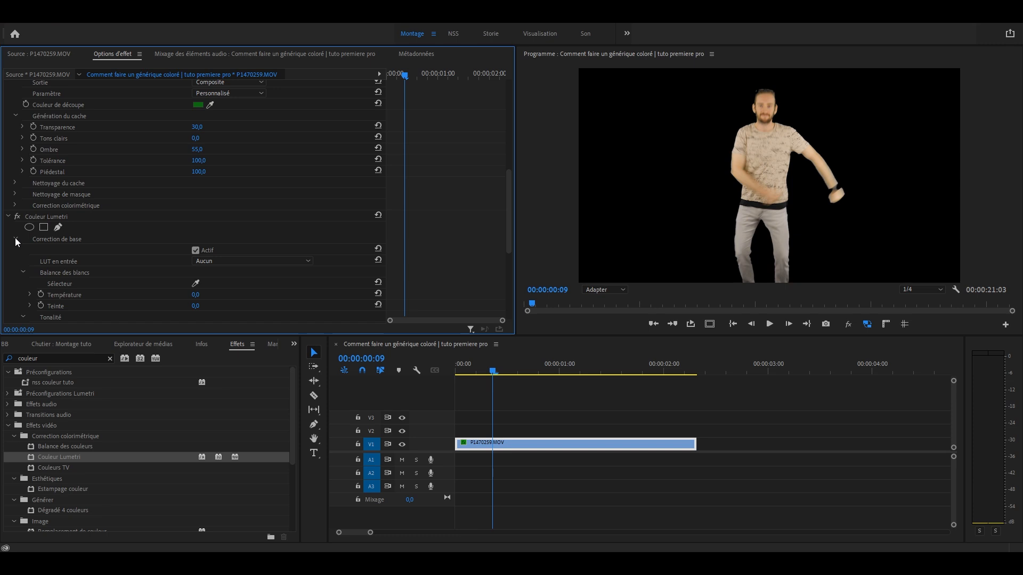
{"action": "scroll", "coordinate": [69, 221], "scroll_direction": "down", "scroll_amount": 5}
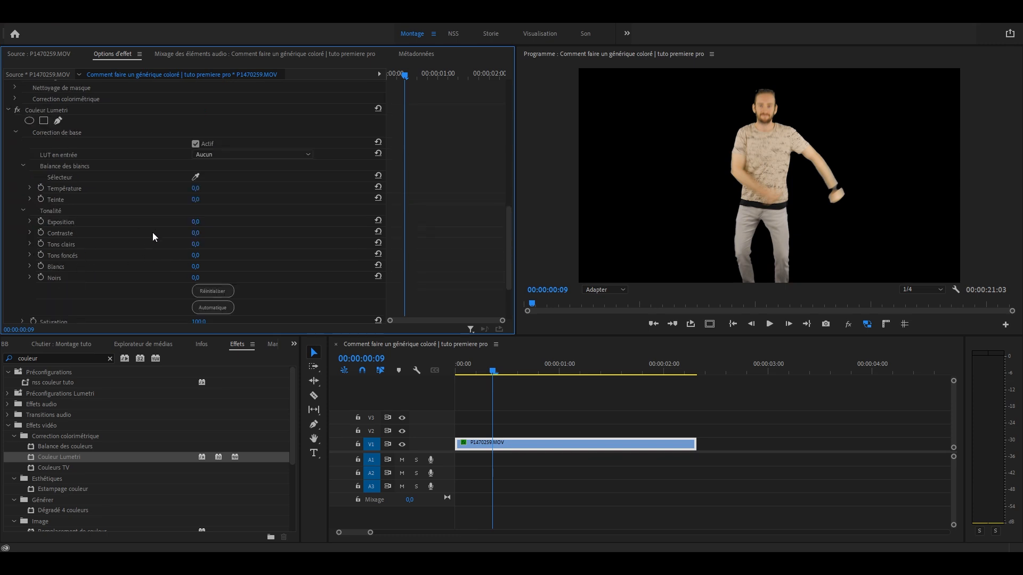
{"action": "left_click", "coordinate": [196, 222]}
{"action": "type", "text": "7"}
{"action": "key", "text": "Return"}
{"action": "left_click_drag", "start_coordinate": [197, 234], "coordinate": [205, 256]}
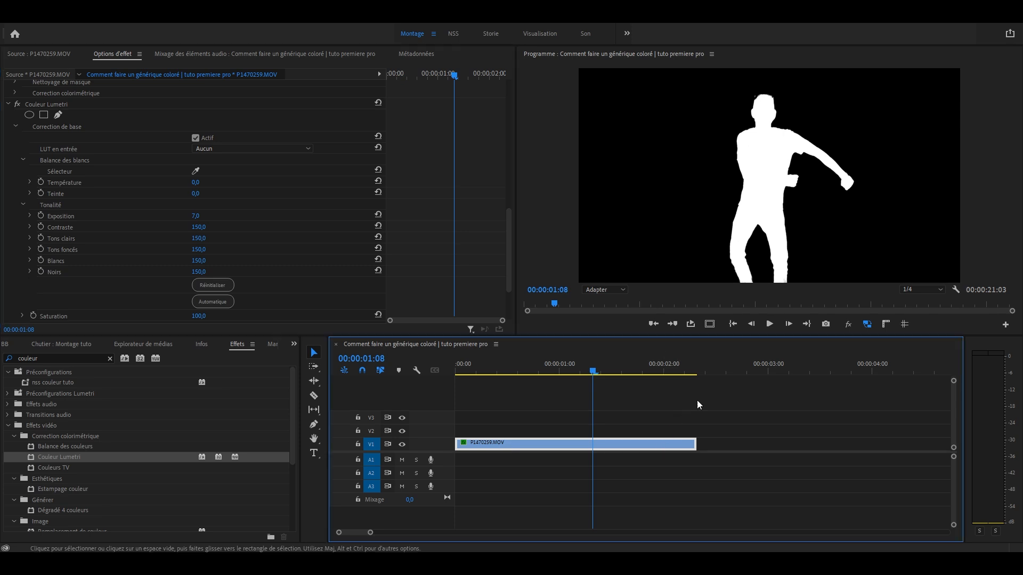
Nest clip P1470259.MOV with the default name and apply the Métamorphose de couleurs effect to the nested sequence
{"action": "right_click", "coordinate": [646, 448]}
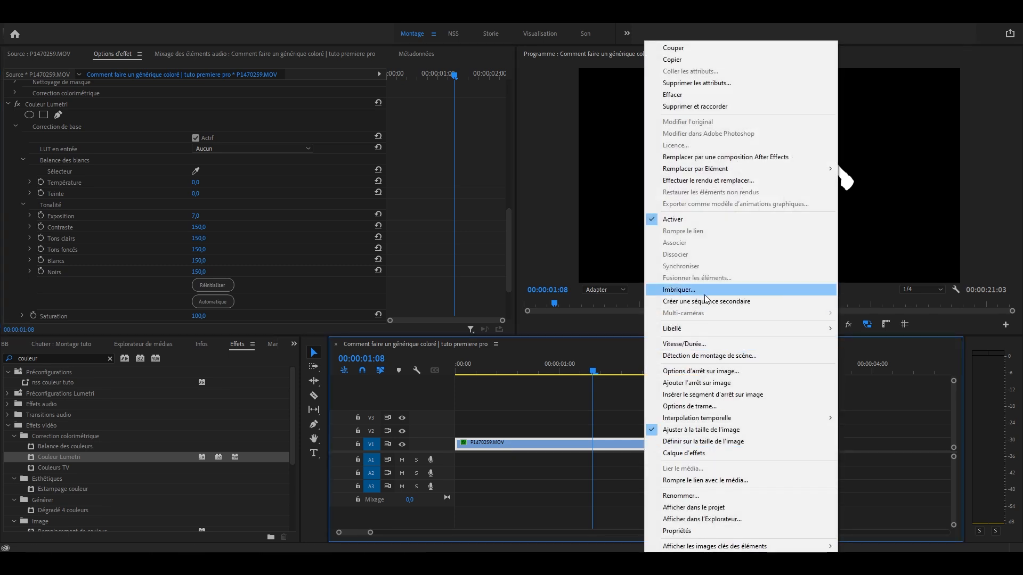
{"action": "left_click", "coordinate": [679, 289]}
{"action": "left_click", "coordinate": [487, 294]}
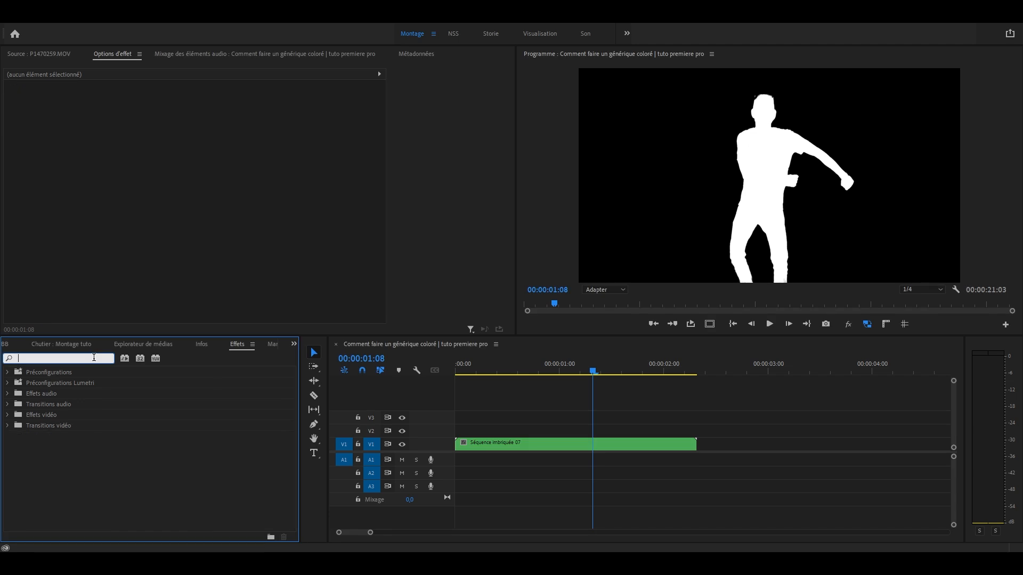
{"action": "type", "text": "méta"}
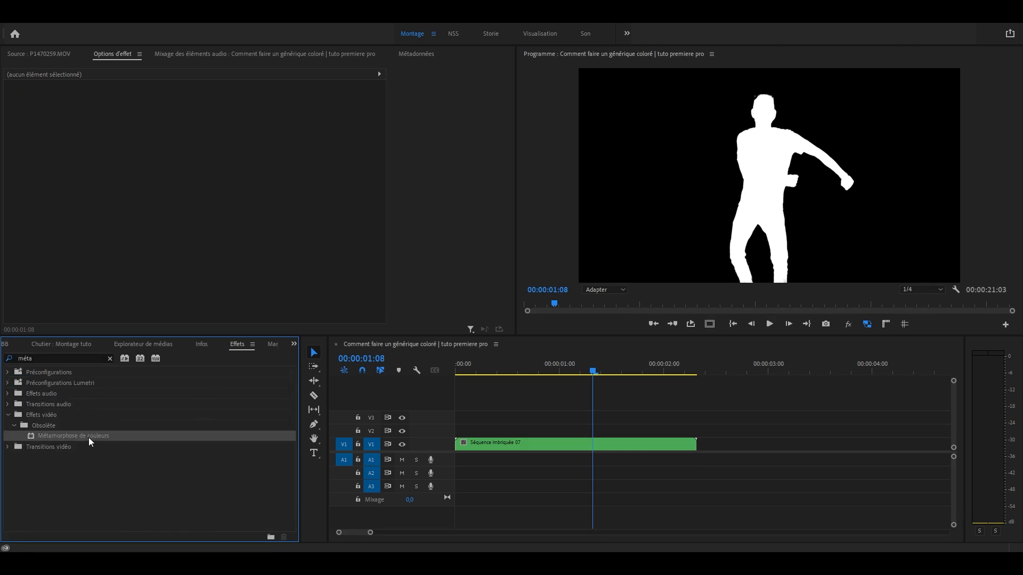
{"action": "left_click_drag", "start_coordinate": [74, 437], "coordinate": [467, 446]}
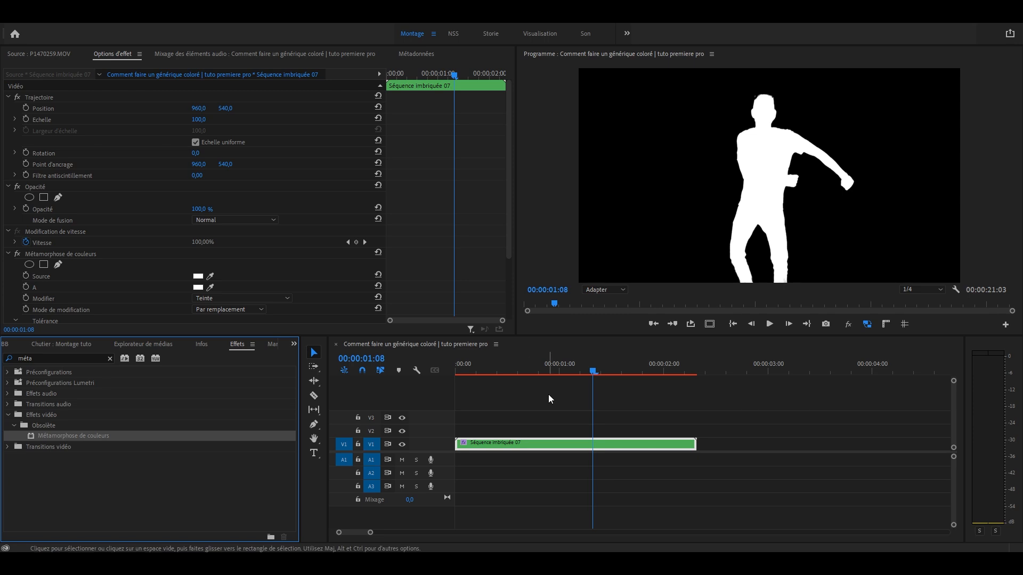
In Métamorphose de couleurs, set the target colour A to light blue A9E2FF and Modifier to Teinte, Luminosité et Saturation
{"action": "scroll", "coordinate": [63, 256], "scroll_direction": "down", "scroll_amount": 2}
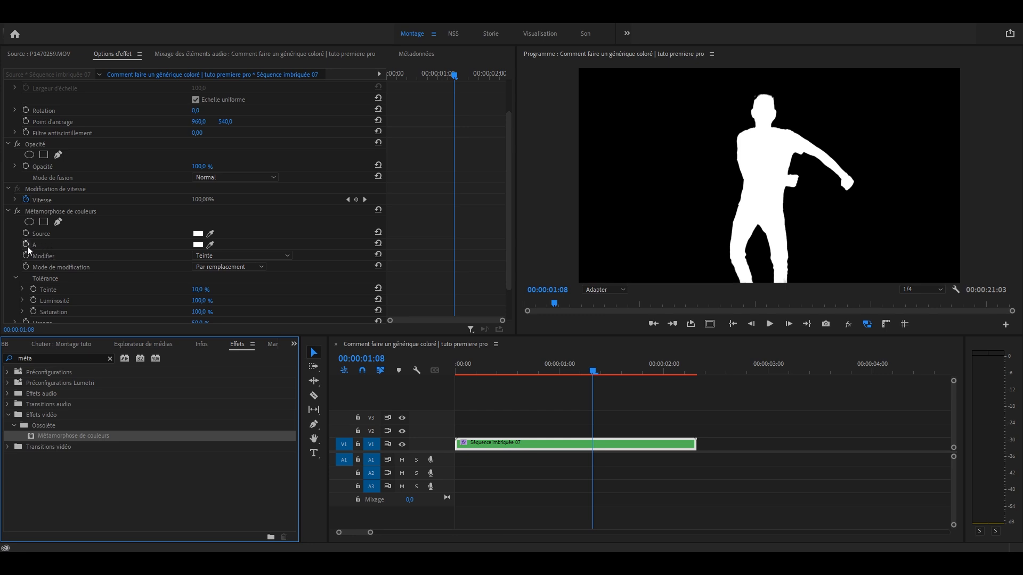
{"action": "left_click", "coordinate": [48, 235]}
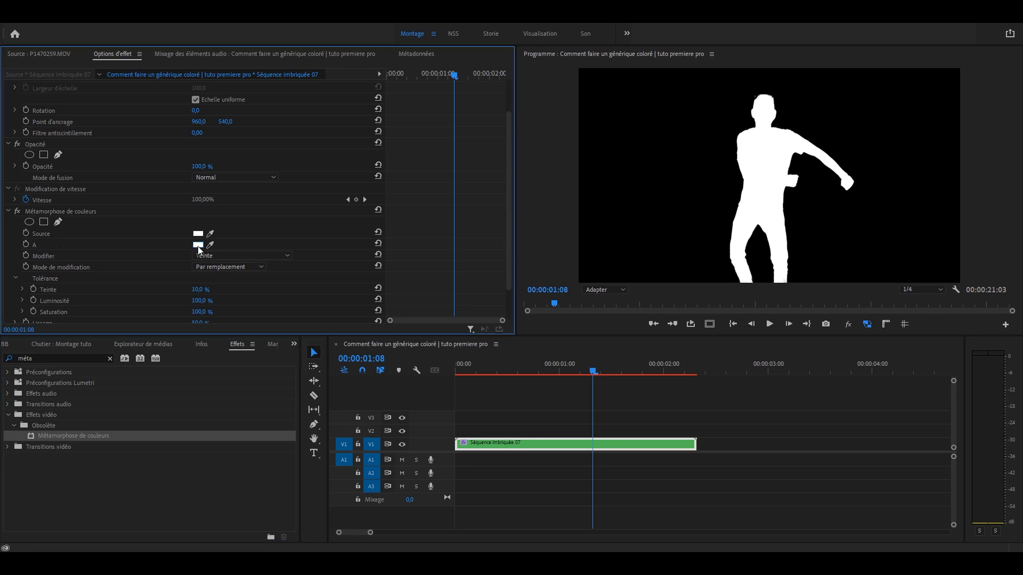
{"action": "left_click", "coordinate": [198, 246]}
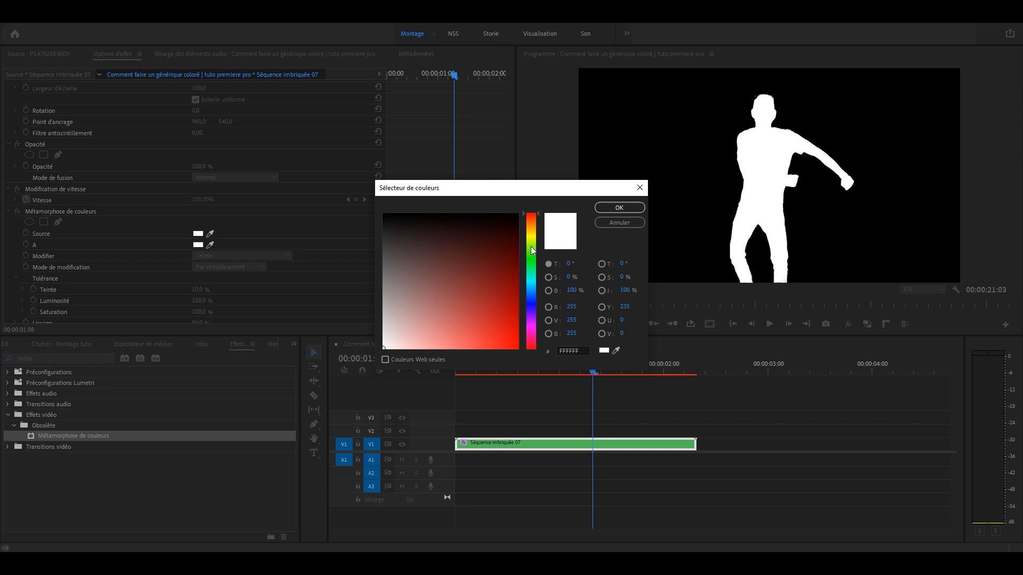
{"action": "left_click_drag", "start_coordinate": [533, 232], "coordinate": [532, 289]}
{"action": "left_click", "coordinate": [428, 353]}
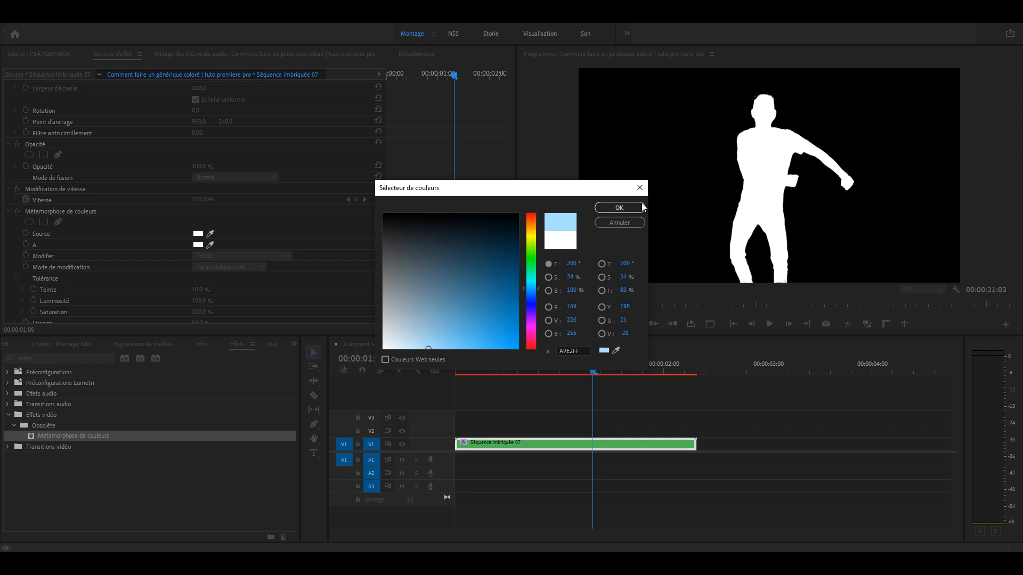
{"action": "left_click", "coordinate": [619, 207]}
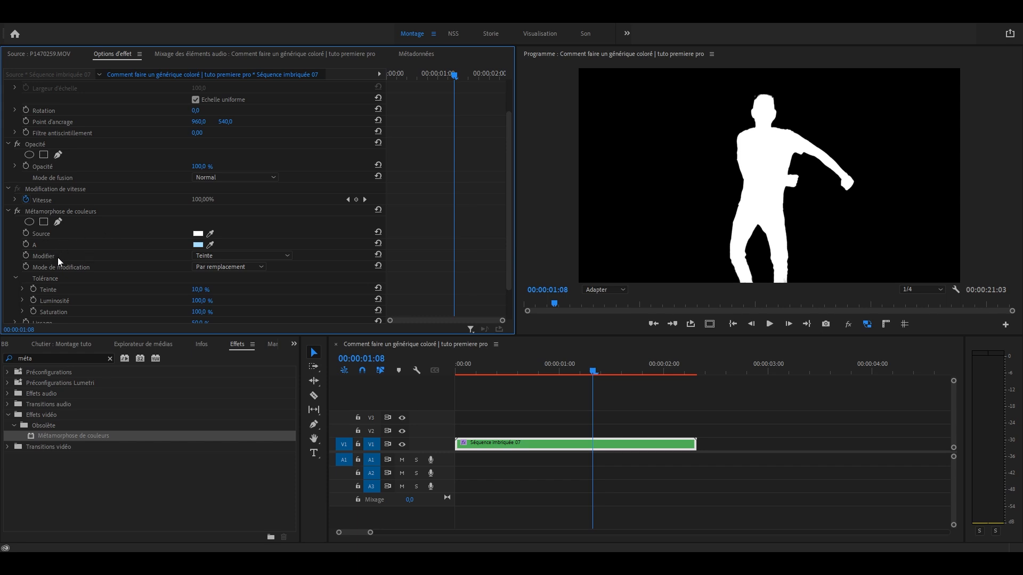
{"action": "left_click", "coordinate": [232, 255]}
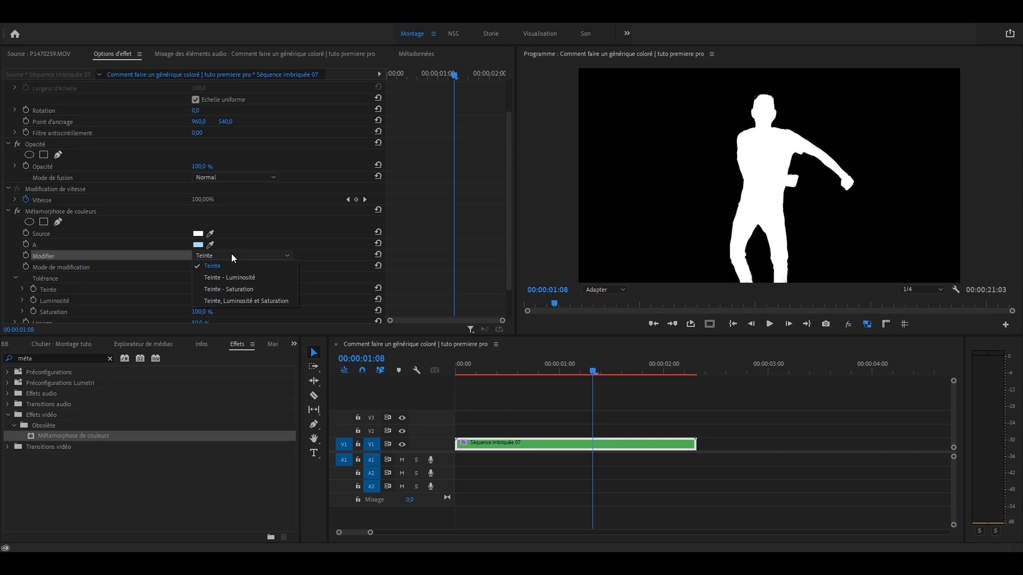
{"action": "left_click", "coordinate": [274, 302]}
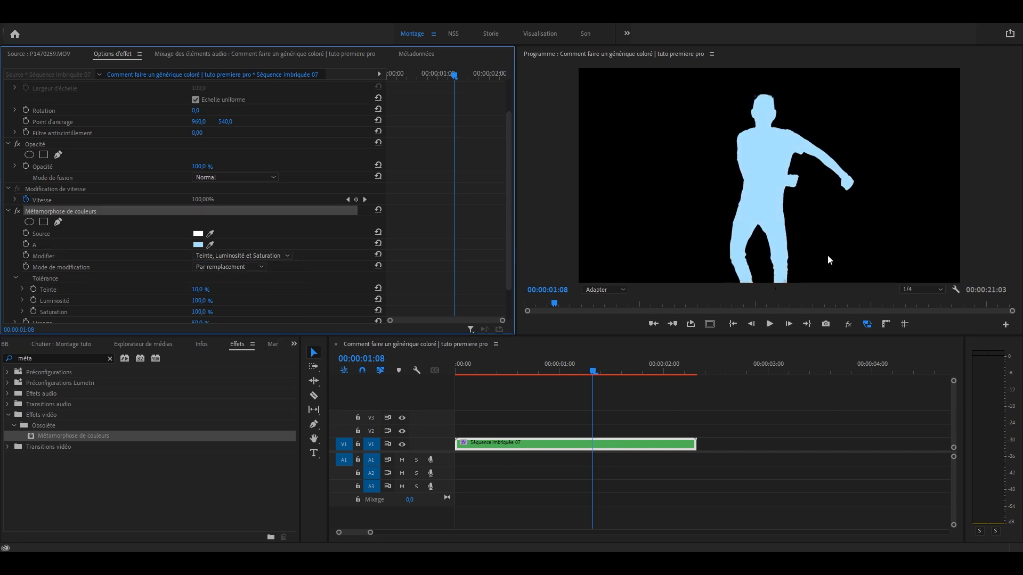
Move the nested sequence from track V1 up to V2
{"action": "left_click", "coordinate": [529, 453]}
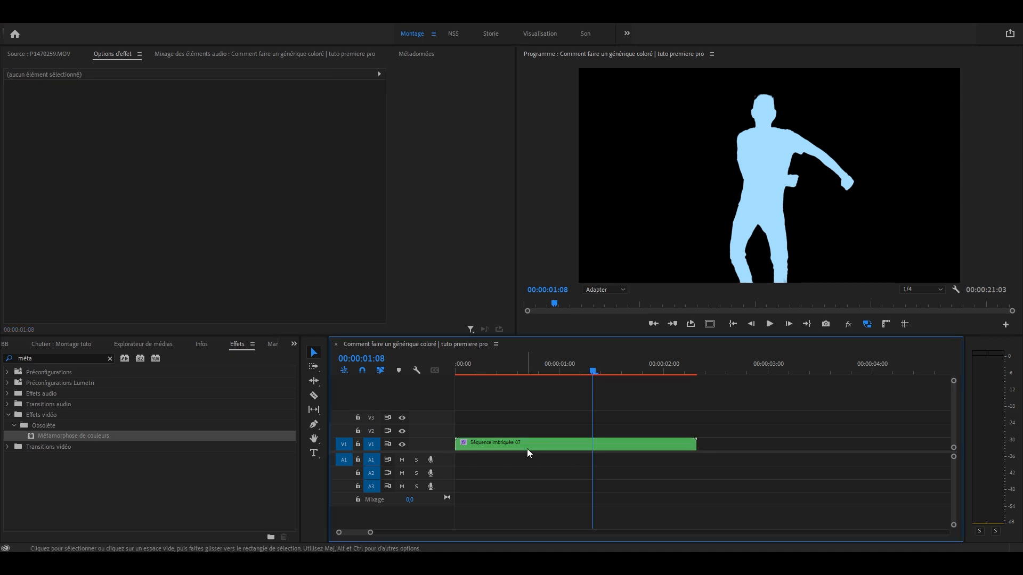
{"action": "left_click_drag", "start_coordinate": [525, 449], "coordinate": [528, 436]}
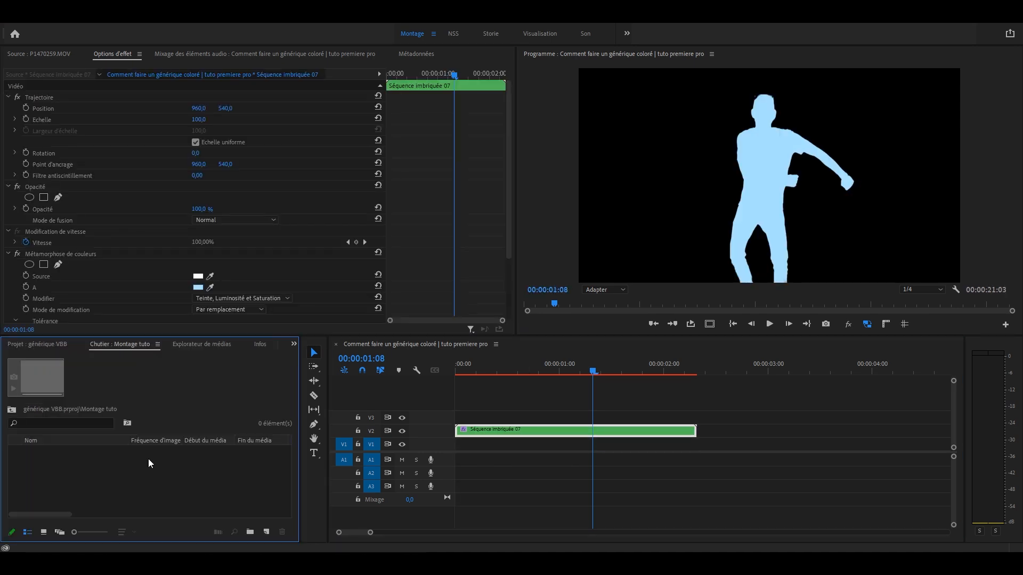
Create a pale orange FFD8A0 colour matte named Cache couleur and place it on V1 at the sequence start
{"action": "right_click", "coordinate": [167, 470]}
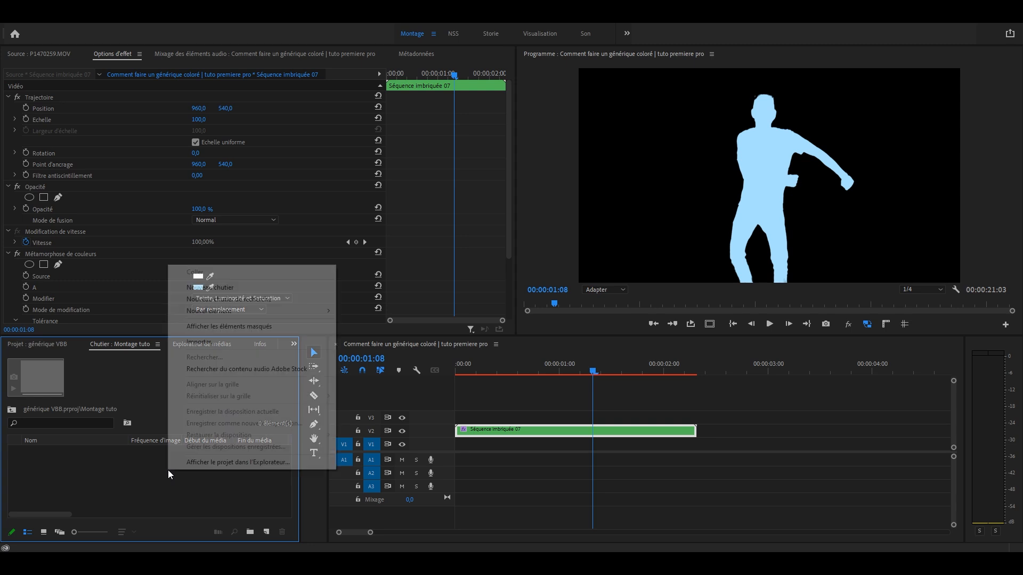
{"action": "mouse_move", "coordinate": [255, 311]}
{"action": "left_click", "coordinate": [385, 382]}
{"action": "left_click", "coordinate": [538, 321]}
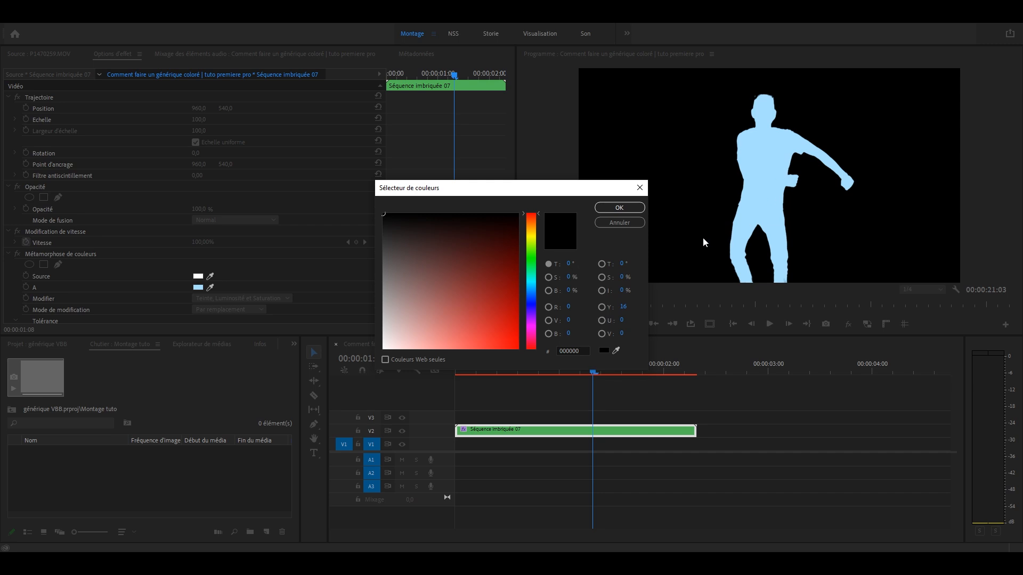
{"action": "left_click", "coordinate": [531, 227]}
{"action": "left_click", "coordinate": [431, 352]}
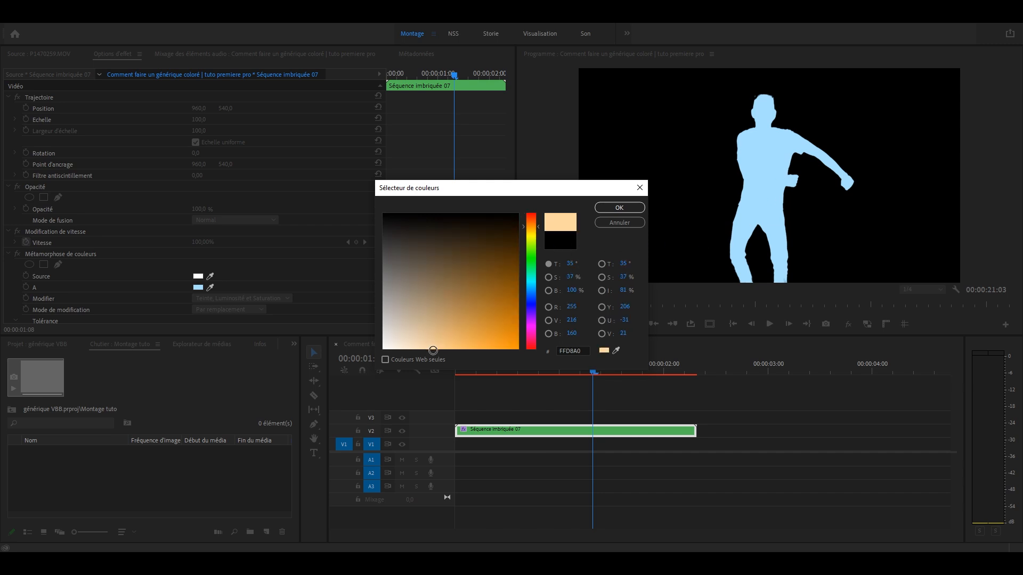
{"action": "left_click", "coordinate": [634, 208]}
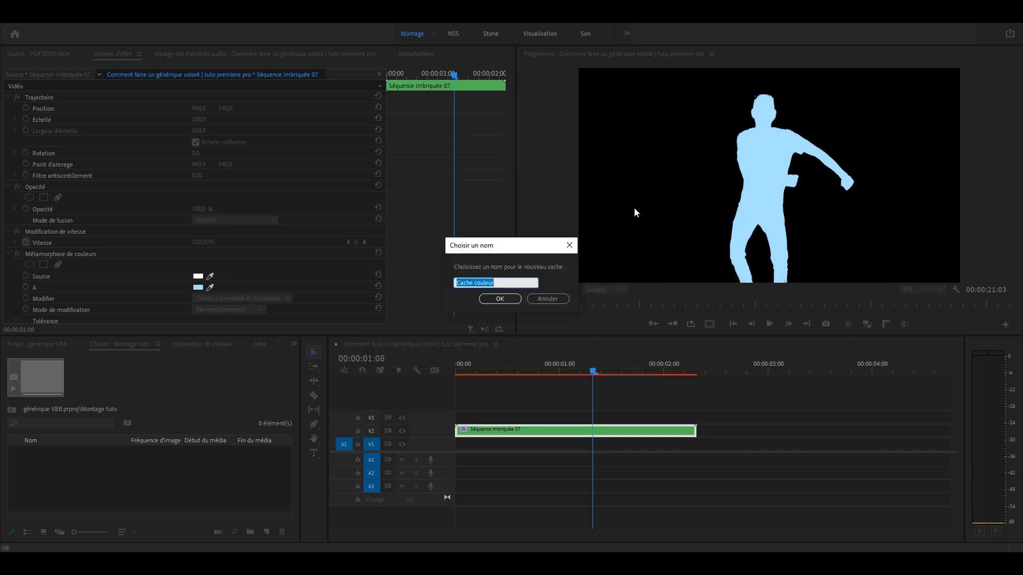
{"action": "left_click", "coordinate": [506, 301]}
{"action": "left_click_drag", "start_coordinate": [73, 453], "coordinate": [446, 444]}
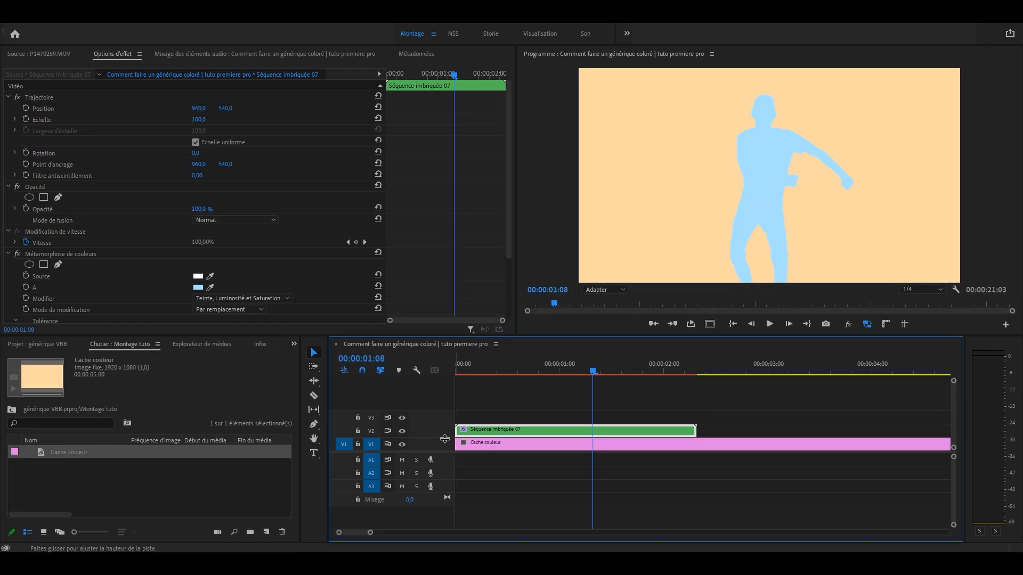